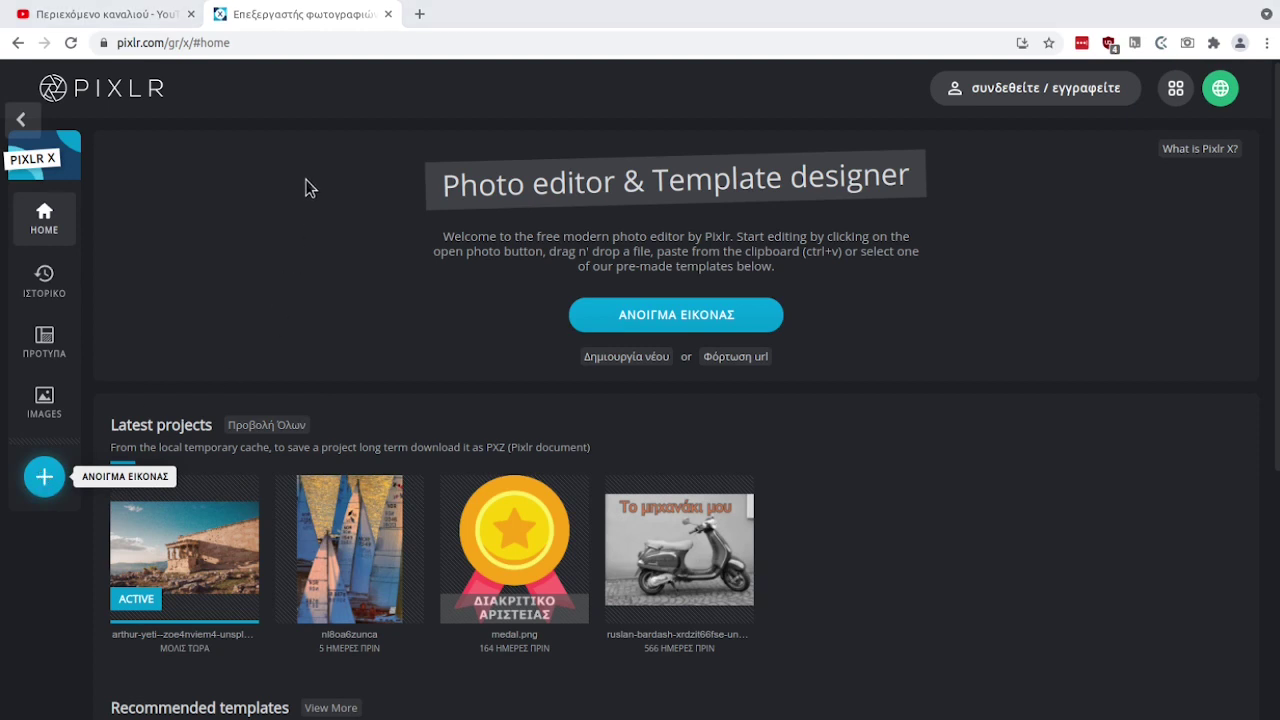
# Paste the clipboard photo as a new document shown full screen and start the Crop tool
pyautogui.hotkey('ctrl', 'v')
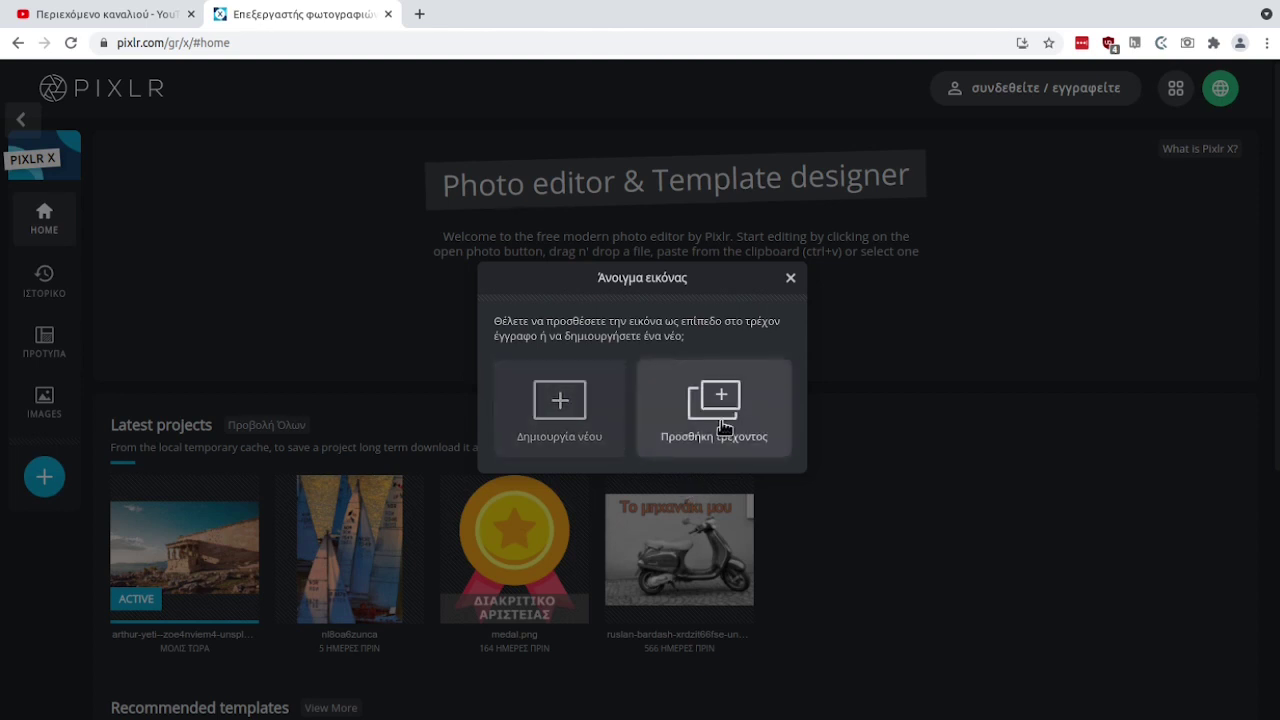
pyautogui.click(558, 403)
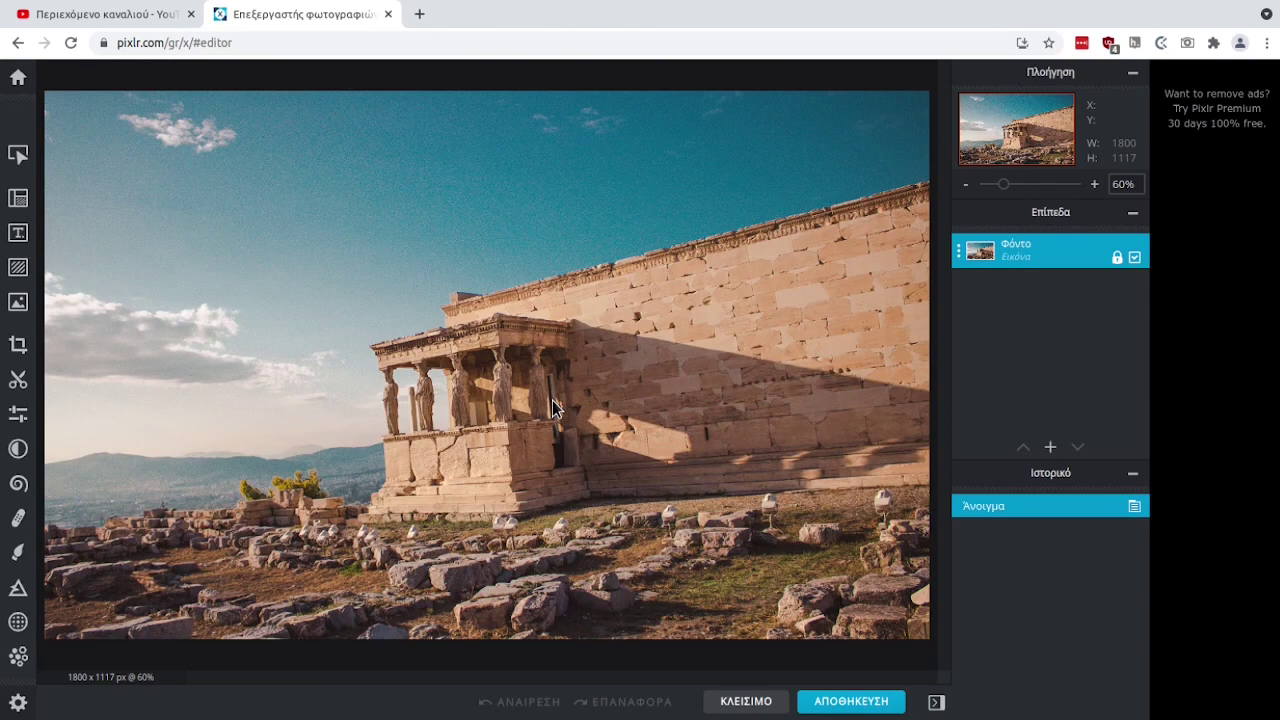
pyautogui.press('F11')
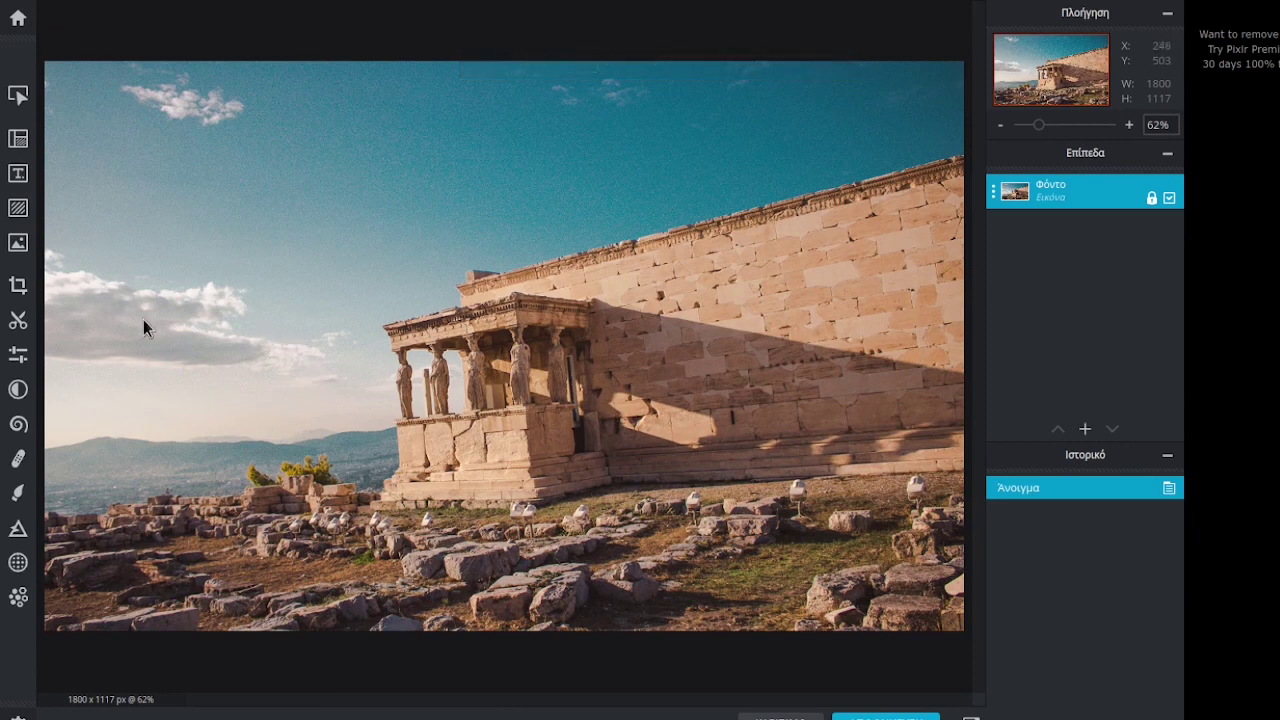
pyautogui.click(16, 288)
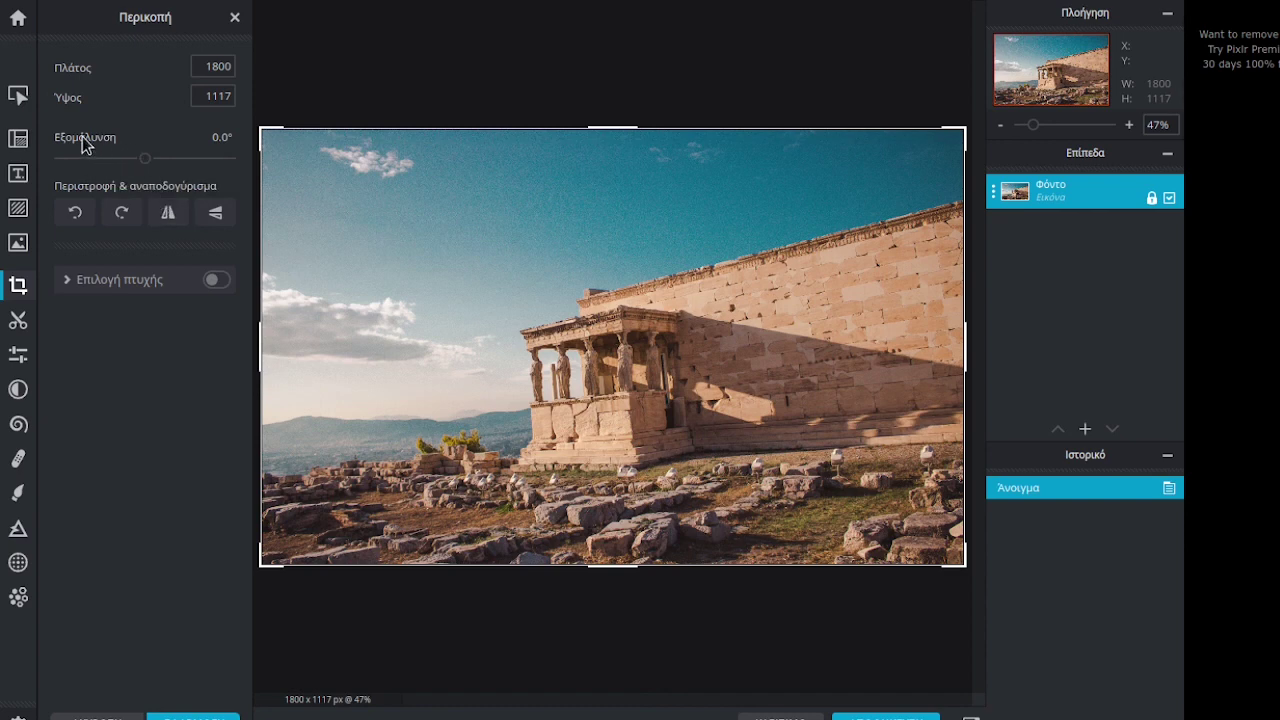
# Try straightening the photo by about -1.3° and reset the angle to 0°
pyautogui.moveTo(143, 162)
pyautogui.mouseDown()
pyautogui.moveTo(189, 163)
pyautogui.moveTo(114, 183)
pyautogui.moveTo(185, 178)
pyautogui.moveTo(91, 180)
pyautogui.moveTo(141, 160)
pyautogui.mouseUp()
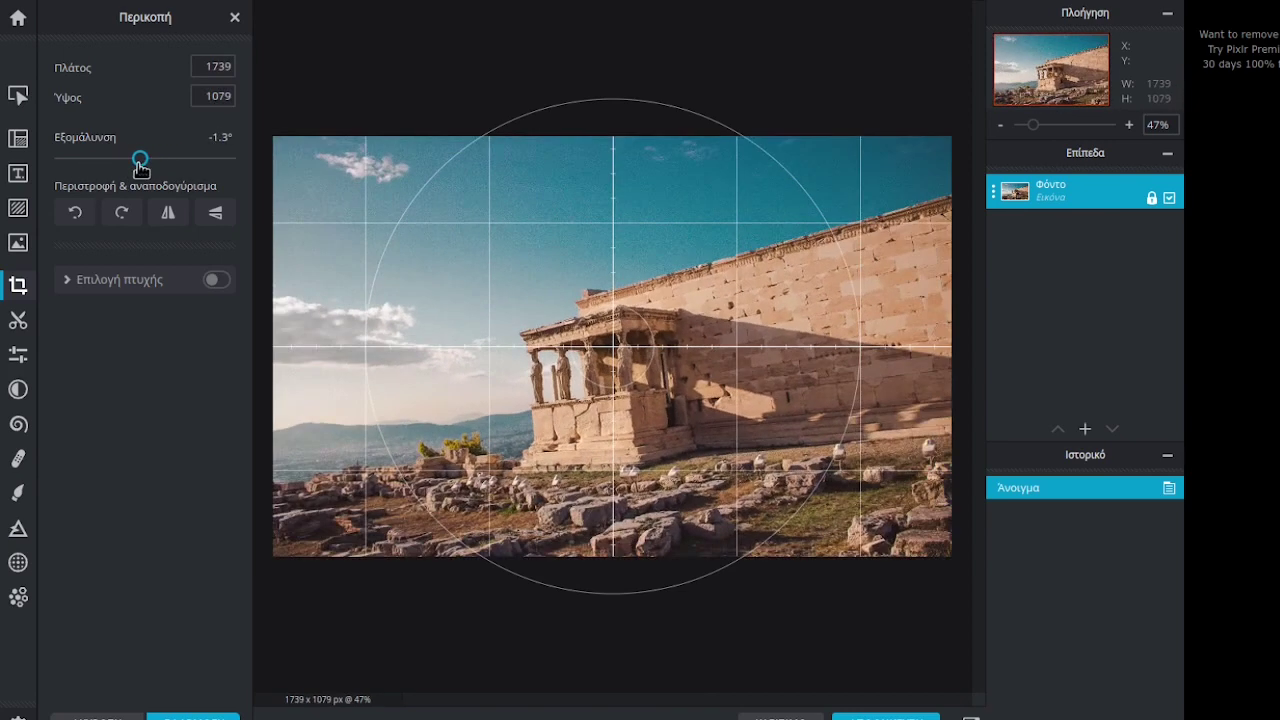
pyautogui.click(220, 135)
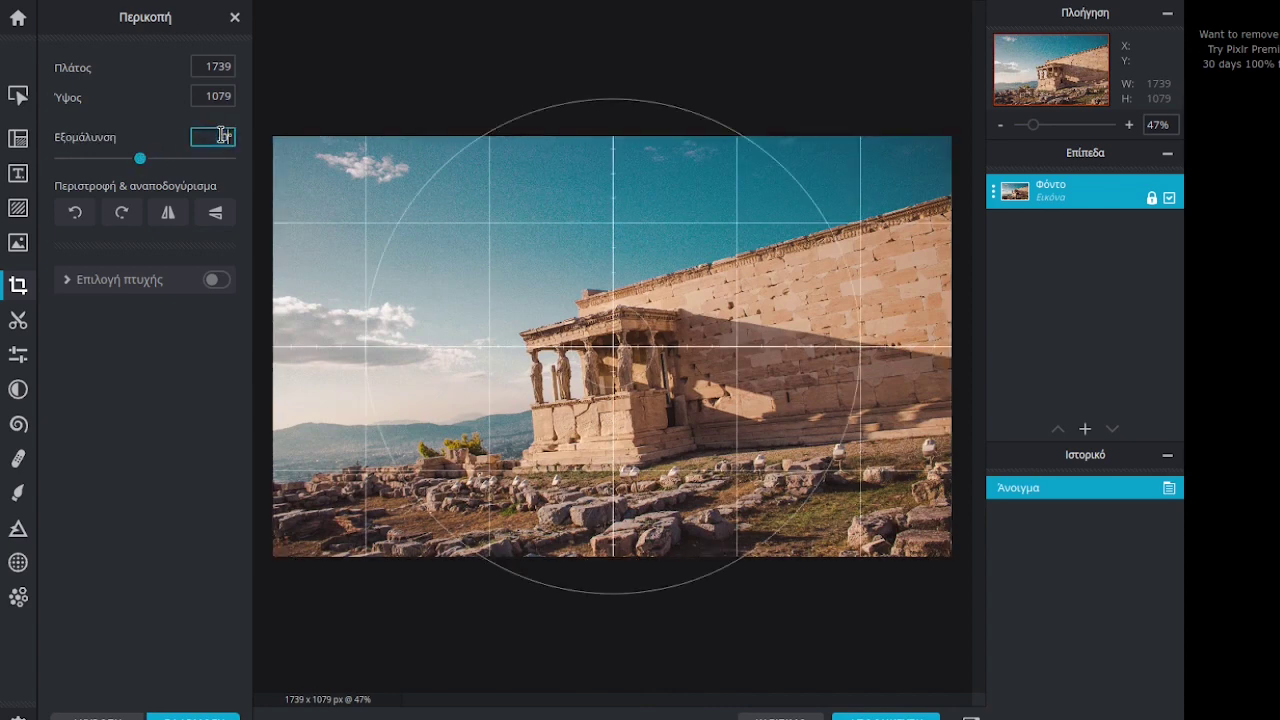
pyautogui.write('0')
pyautogui.press('Return')
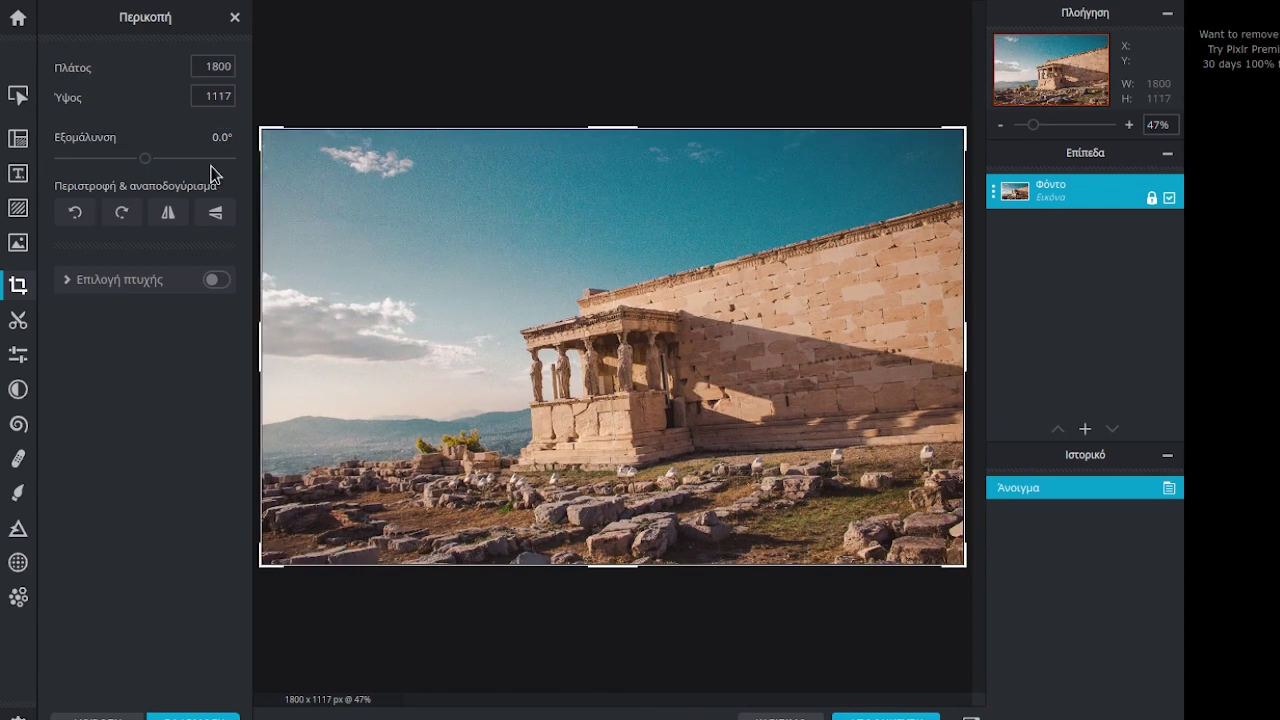
# Straighten the photo by 5°
pyautogui.moveTo(146, 159); pyautogui.dragTo(158, 161)
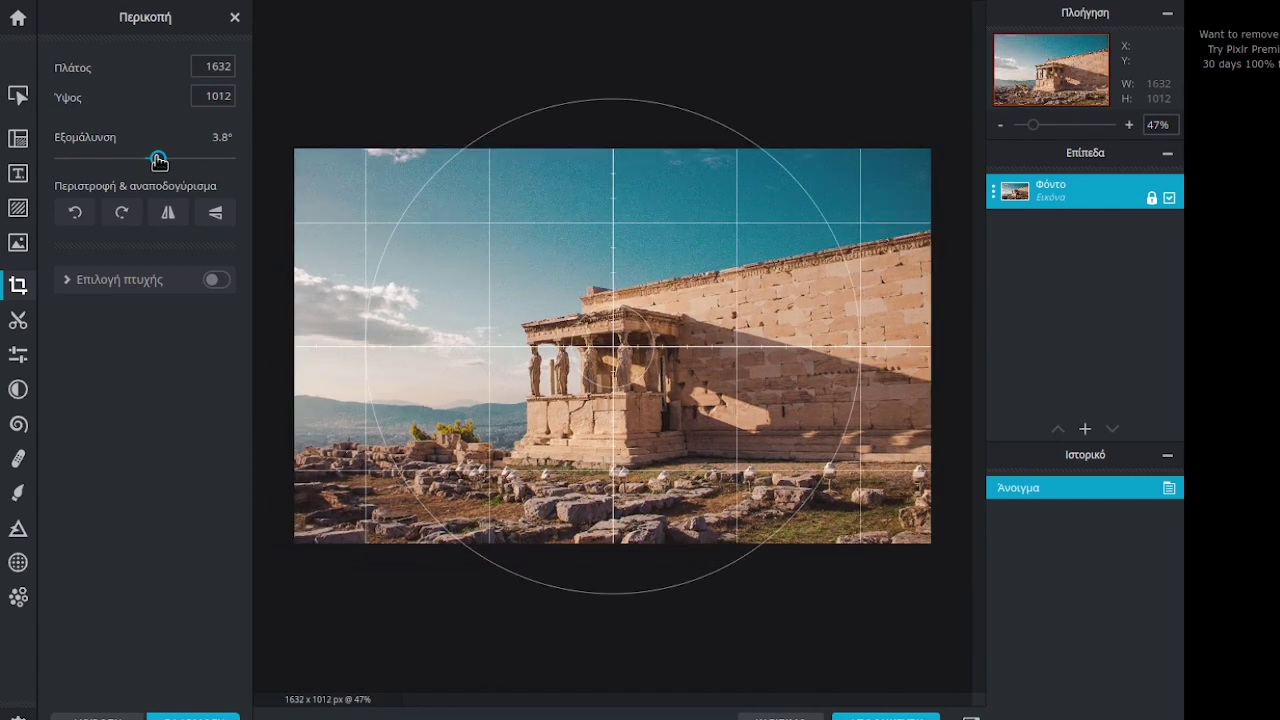
pyautogui.click(214, 139)
pyautogui.doubleClick(214, 139)
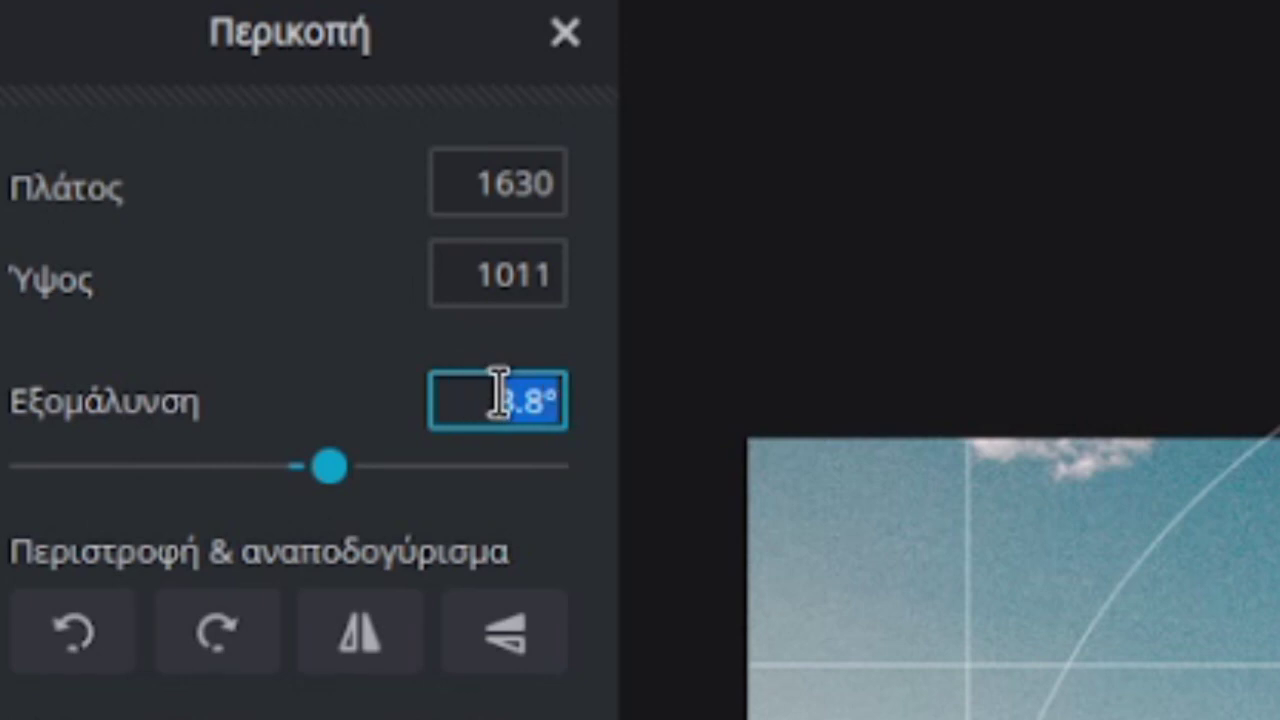
pyautogui.write('5')
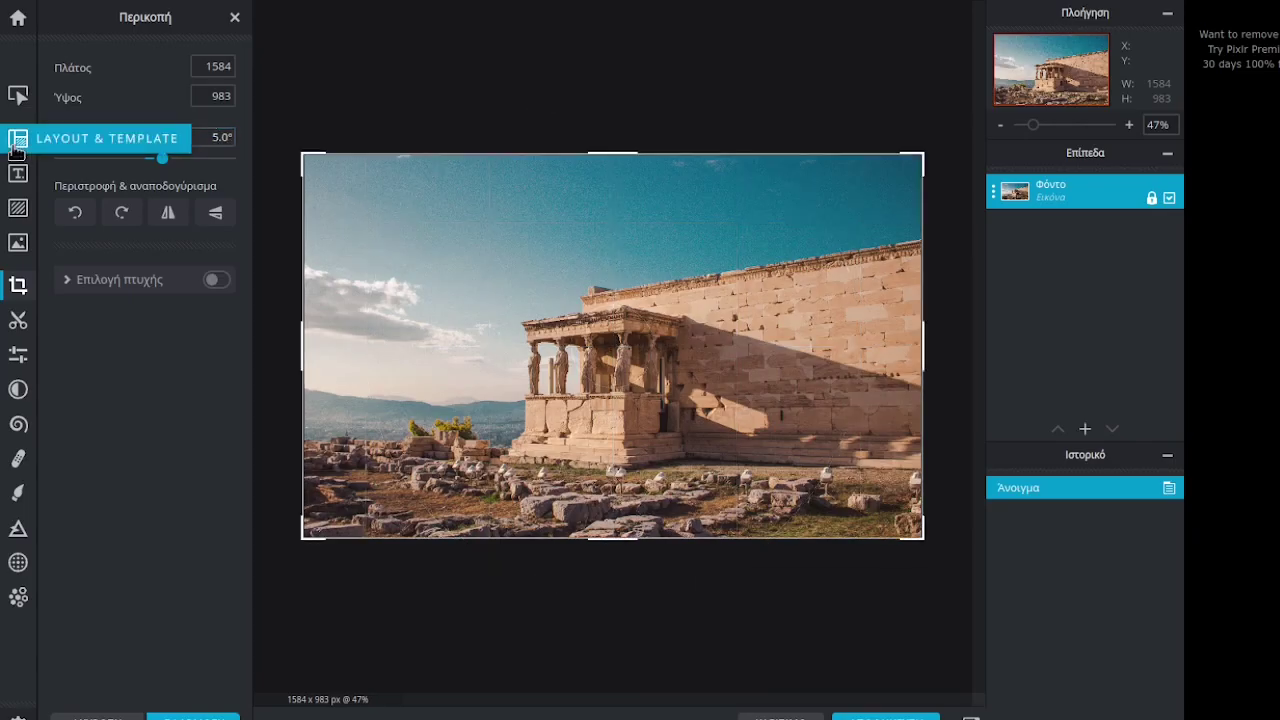
pyautogui.click(100, 138)
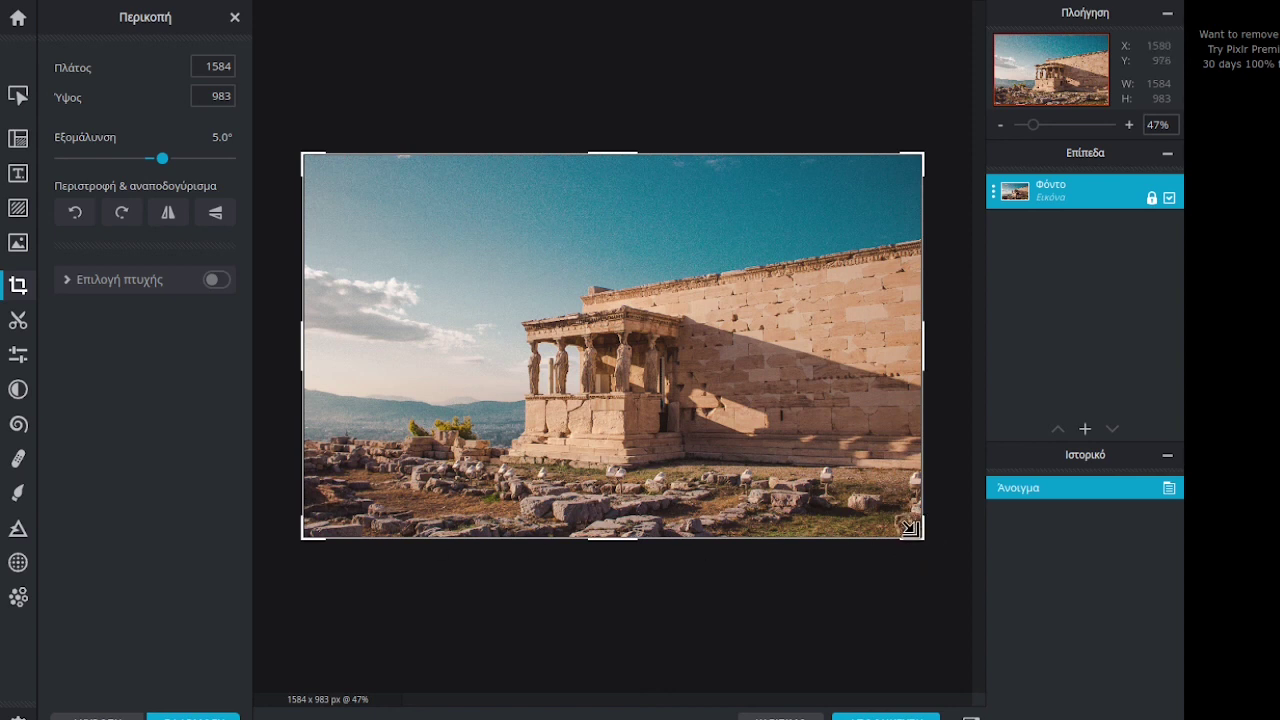
# Try reshaping the crop frame freehand around the temple to about 1335 × 795 px
pyautogui.moveTo(911, 523); pyautogui.dragTo(676, 397)
pyautogui.moveTo(328, 377); pyautogui.dragTo(394, 357)
pyautogui.moveTo(394, 172); pyautogui.dragTo(386, 251)
pyautogui.moveTo(665, 365); pyautogui.dragTo(766, 452)
pyautogui.moveTo(397, 260); pyautogui.dragTo(477, 228)
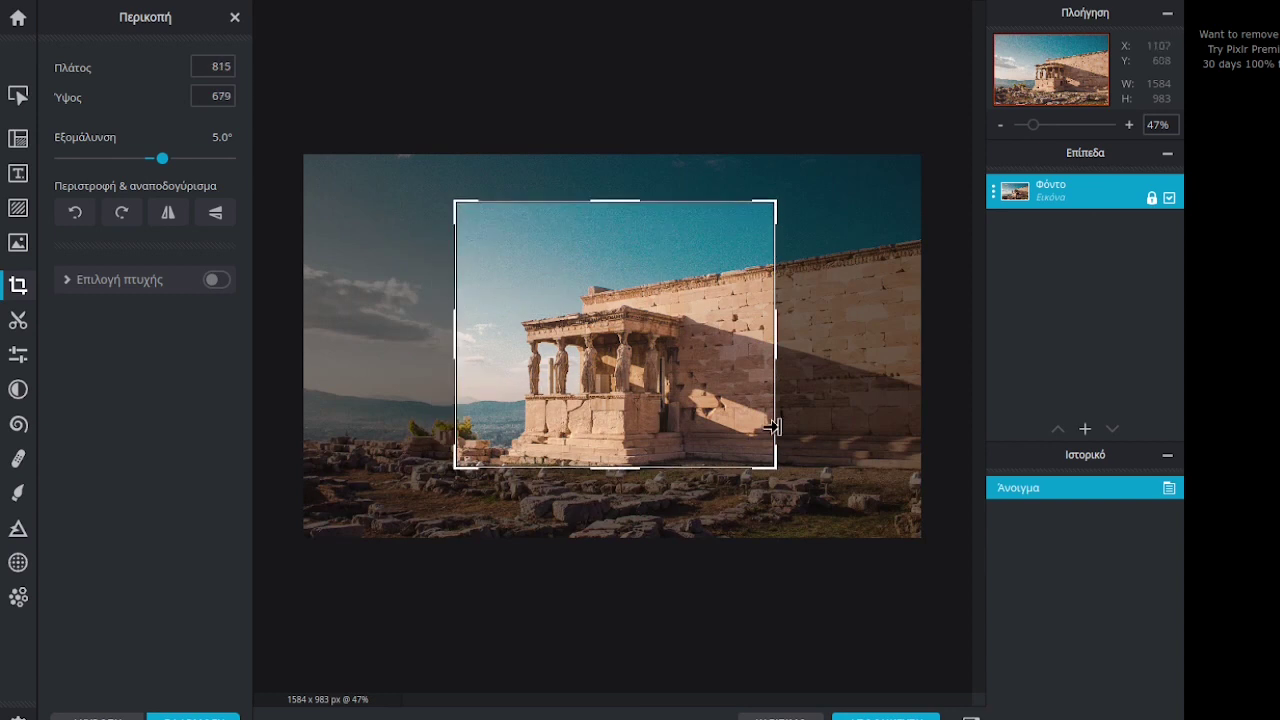
pyautogui.moveTo(749, 443); pyautogui.dragTo(881, 508)
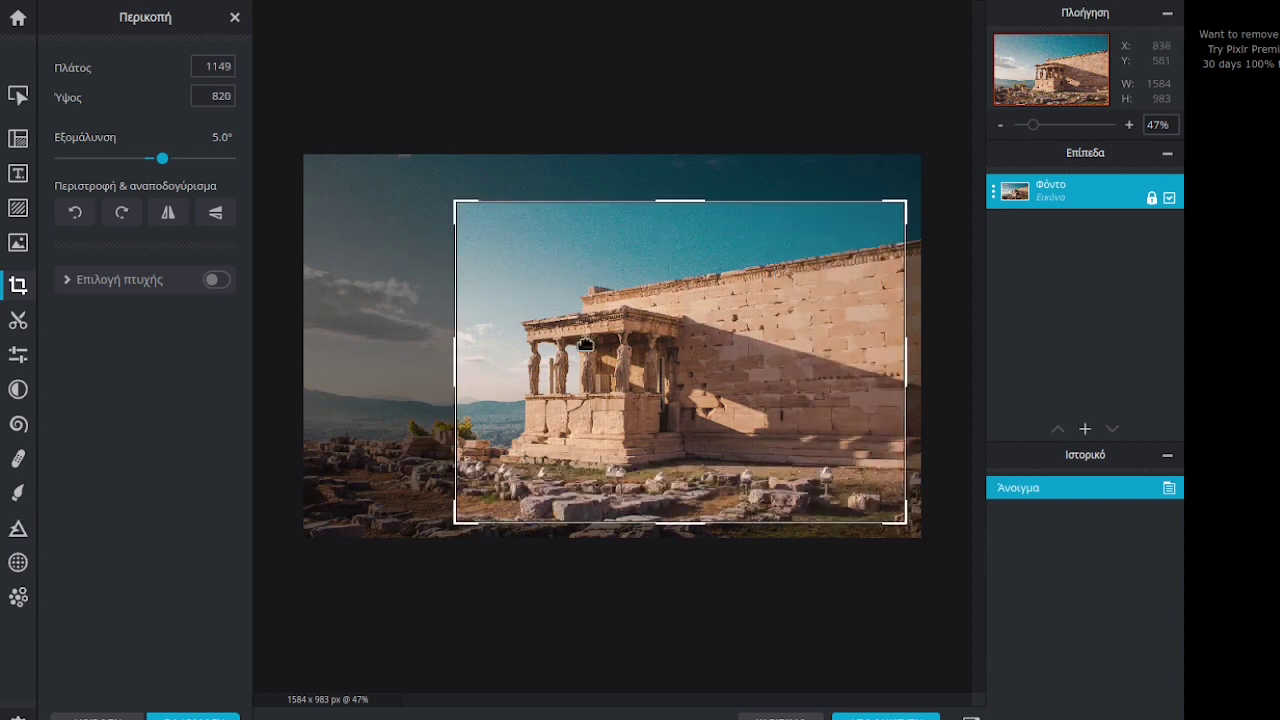
pyautogui.moveTo(486, 237); pyautogui.dragTo(407, 240)
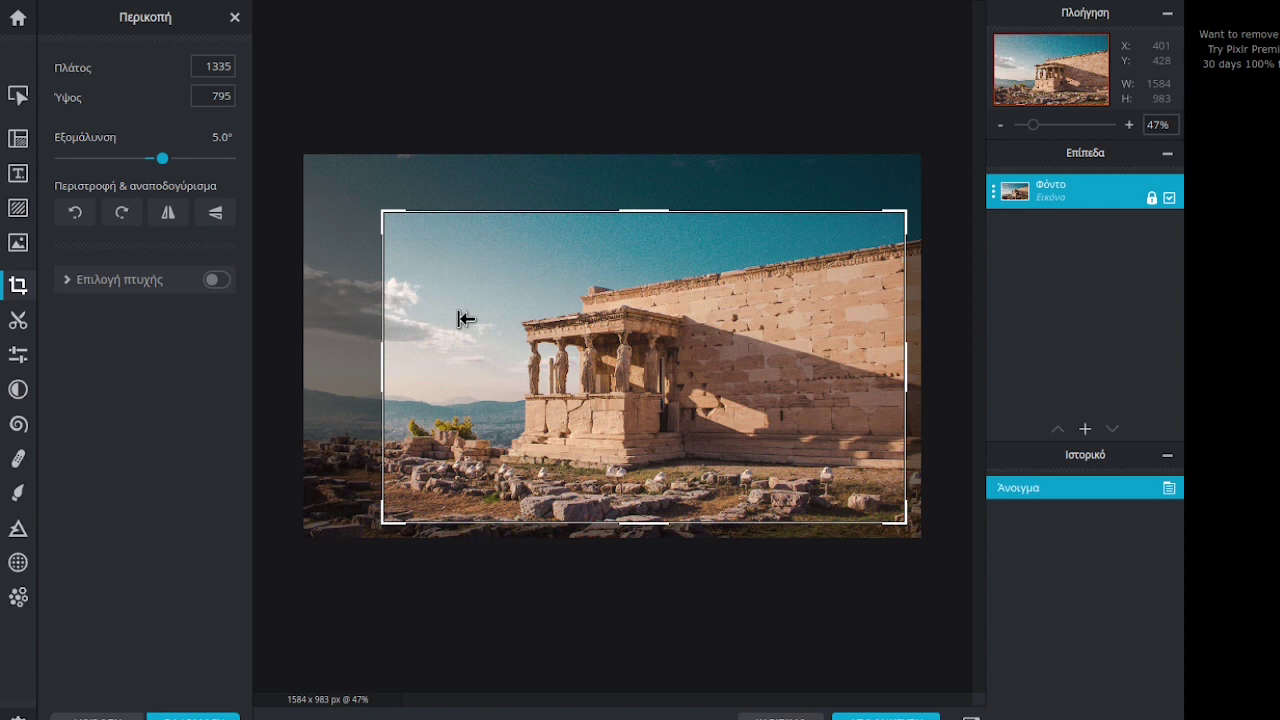
# Enable the fixed aspect option for the crop and choose the 16:9 (ευρεία οθόνη) ratio preset
pyautogui.click(213, 283)
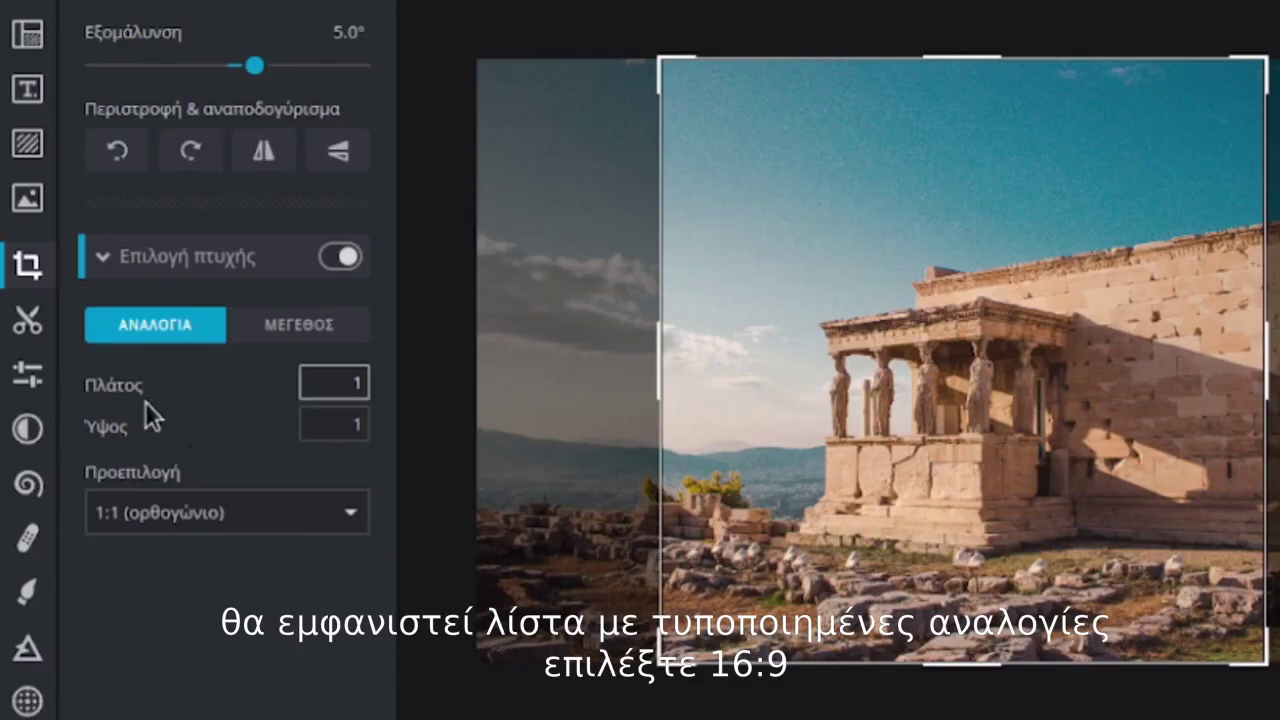
pyautogui.click(298, 325)
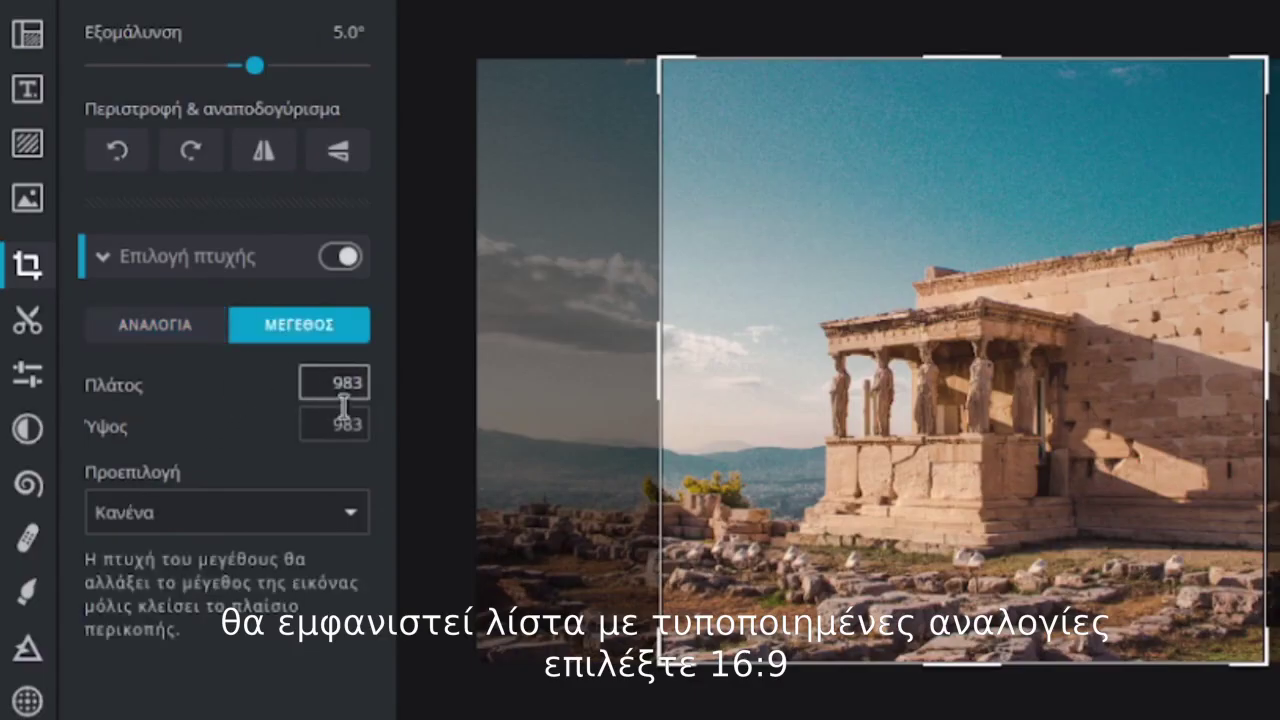
pyautogui.click(165, 335)
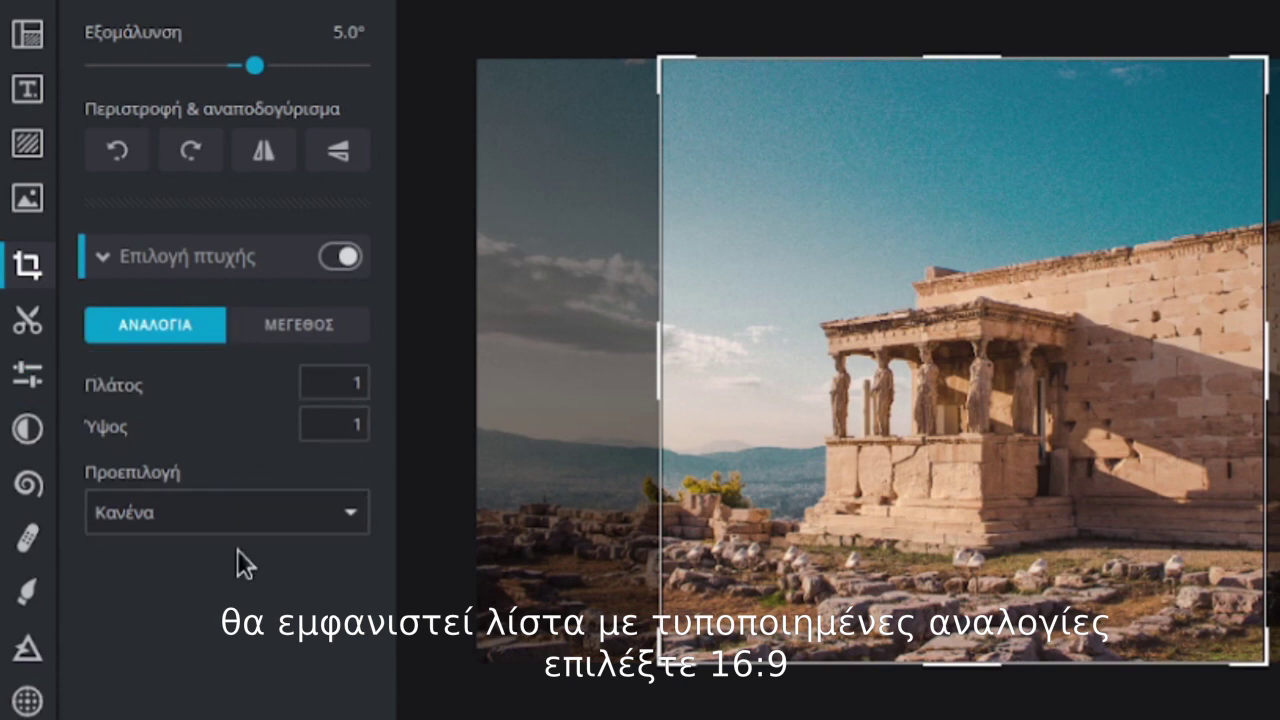
pyautogui.click(252, 528)
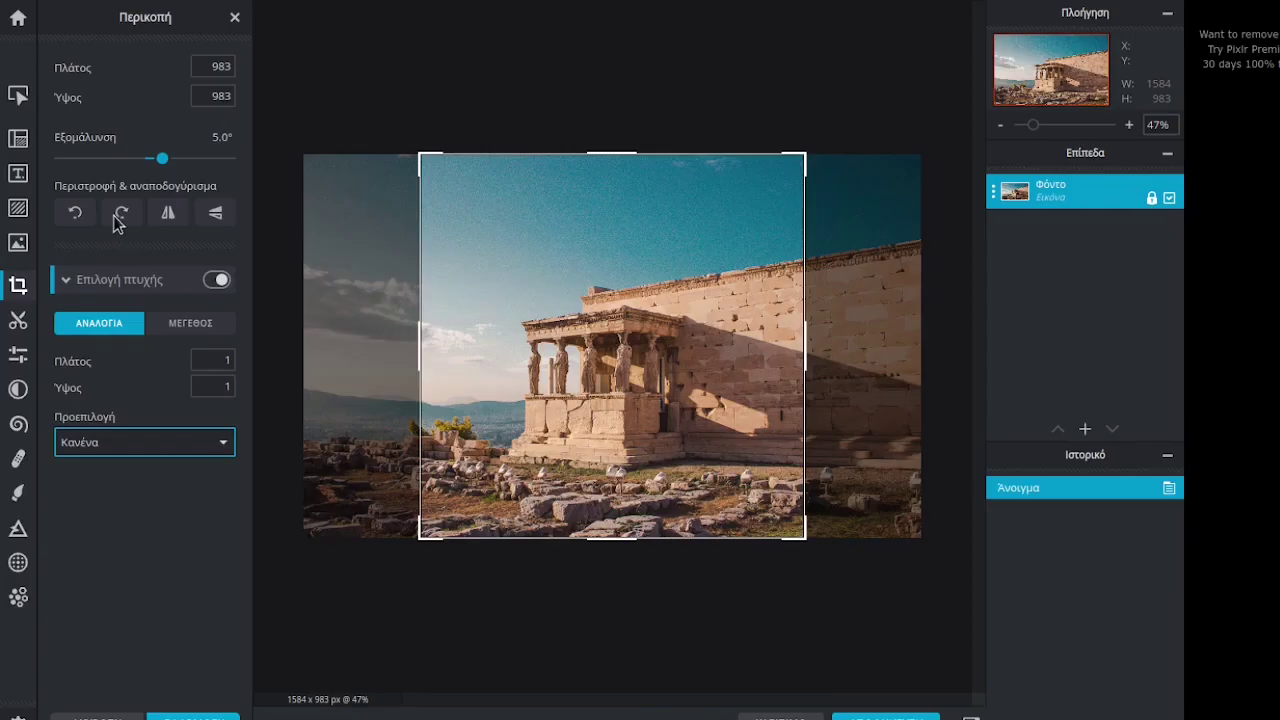
pyautogui.press('Down')
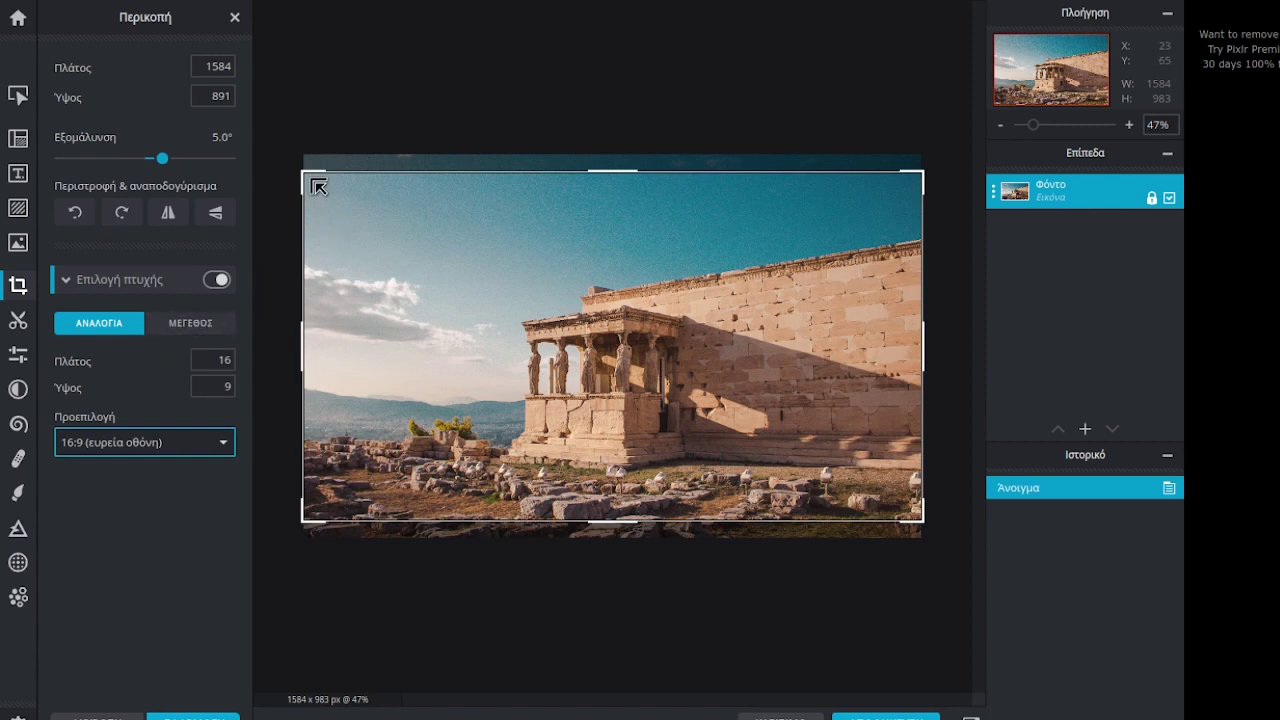
# Shrink the crop frame from its upper-left corner and set its width to 1280 px
pyautogui.moveTo(310, 178); pyautogui.dragTo(393, 210)
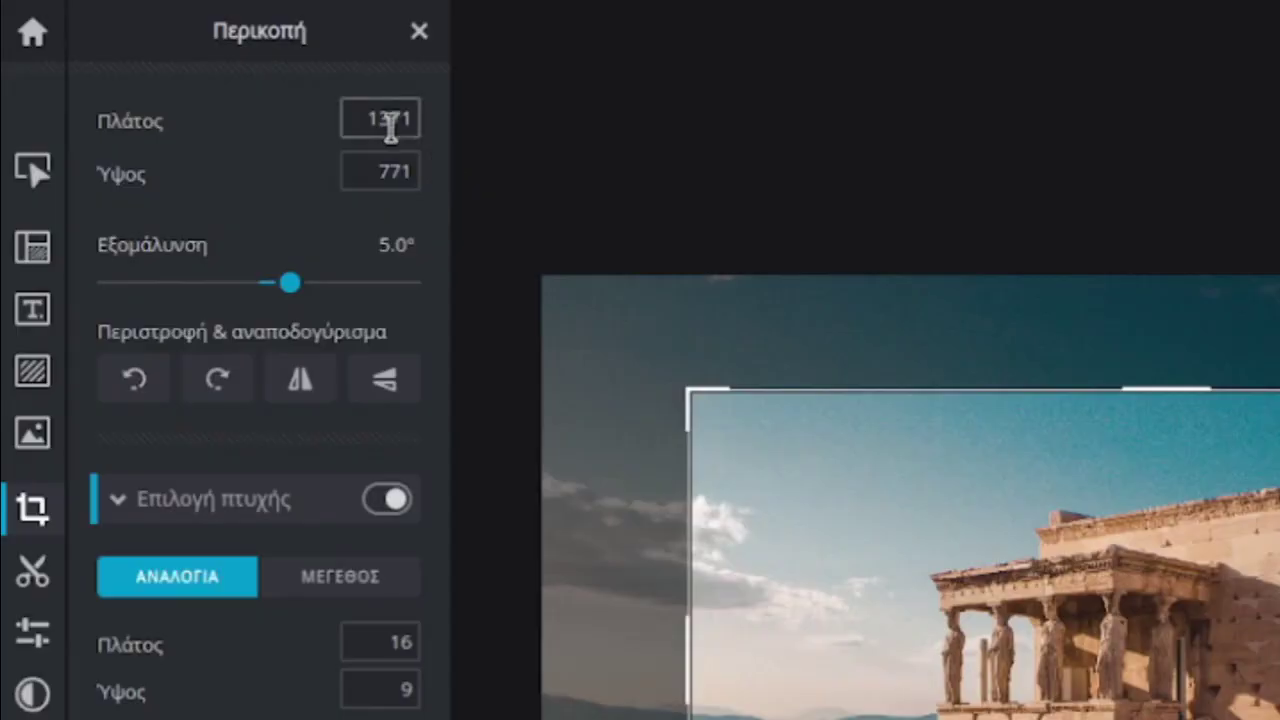
pyautogui.click(218, 67)
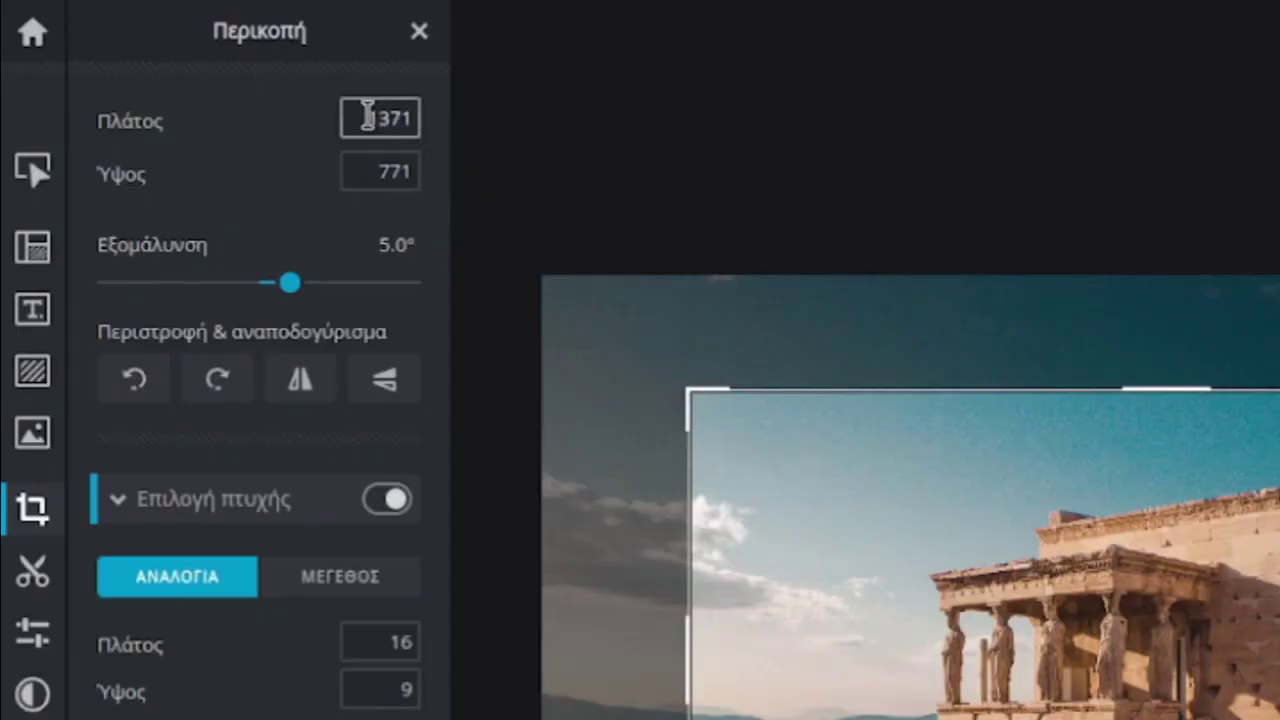
pyautogui.doubleClick(380, 119)
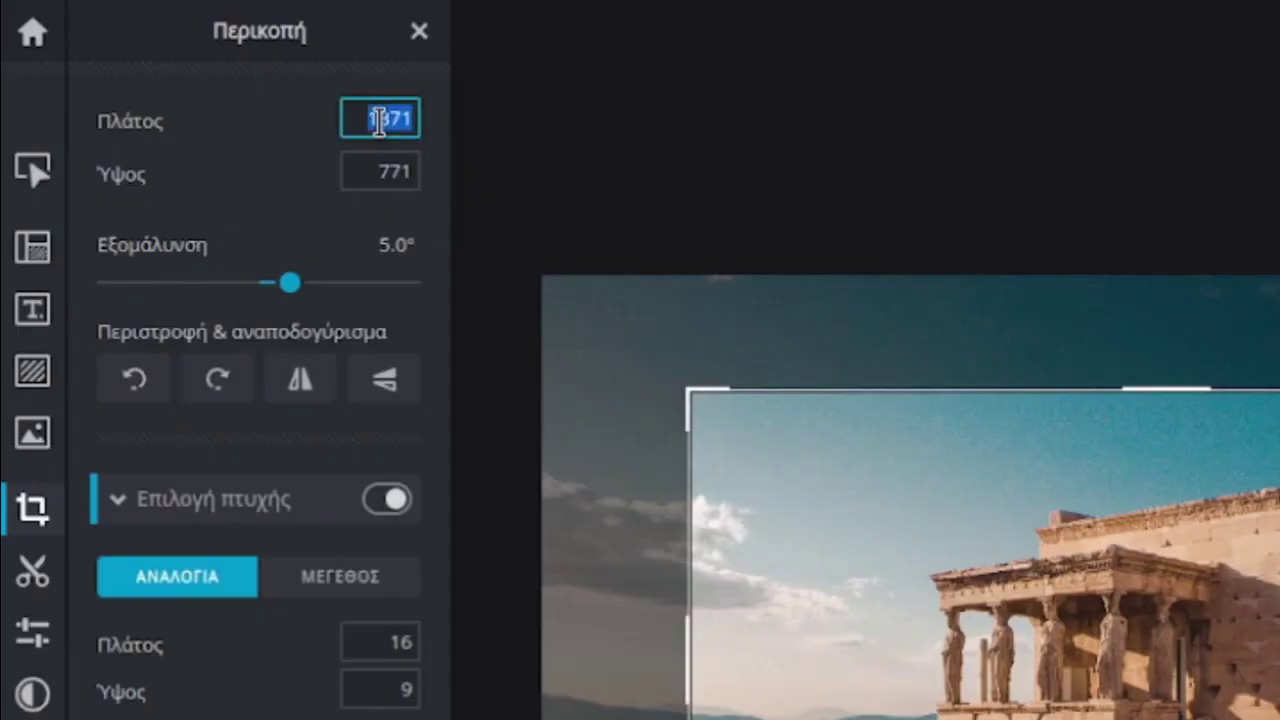
pyautogui.write('1200')
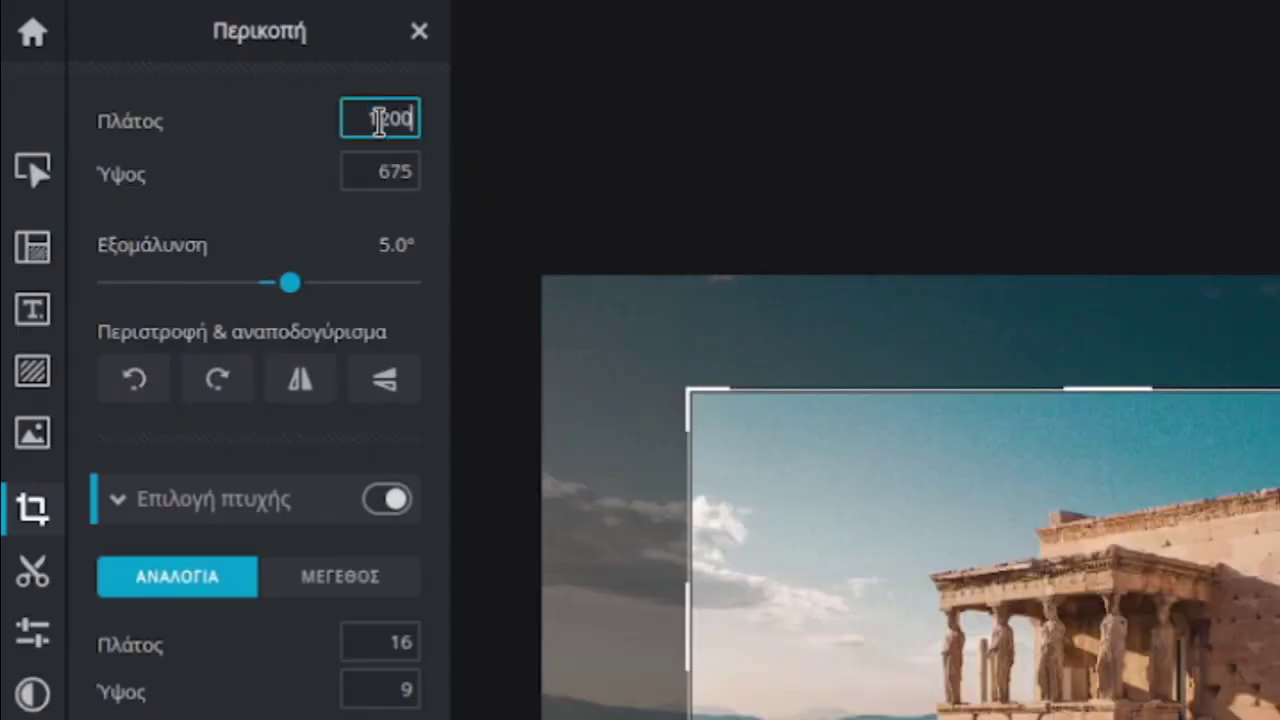
pyautogui.press('BackSpace')
pyautogui.press('BackSpace')
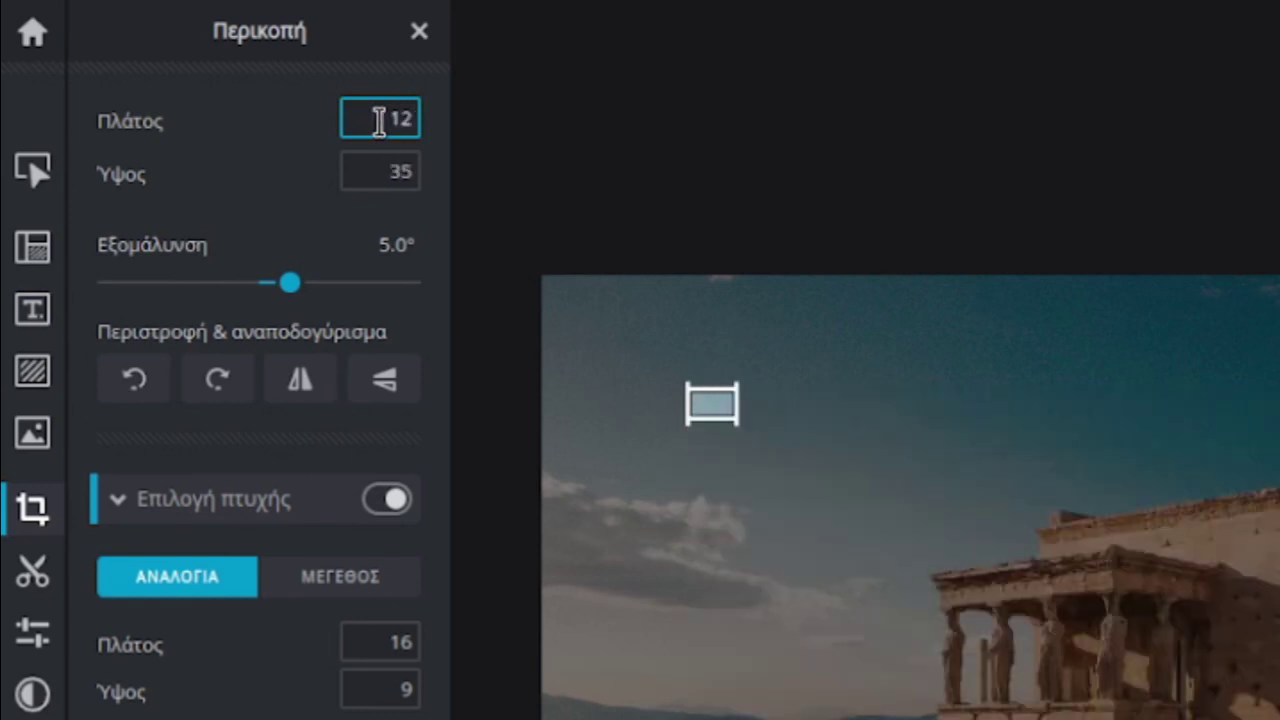
pyautogui.write('80')
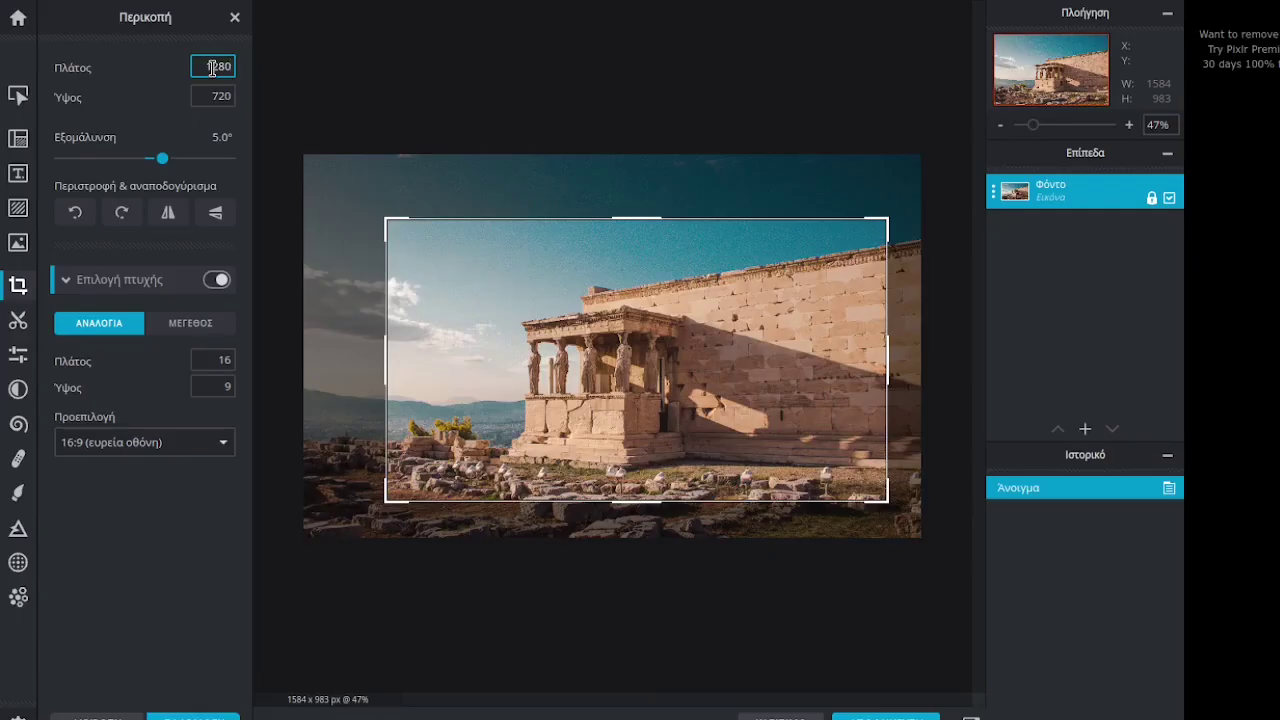
pyautogui.click(214, 95)
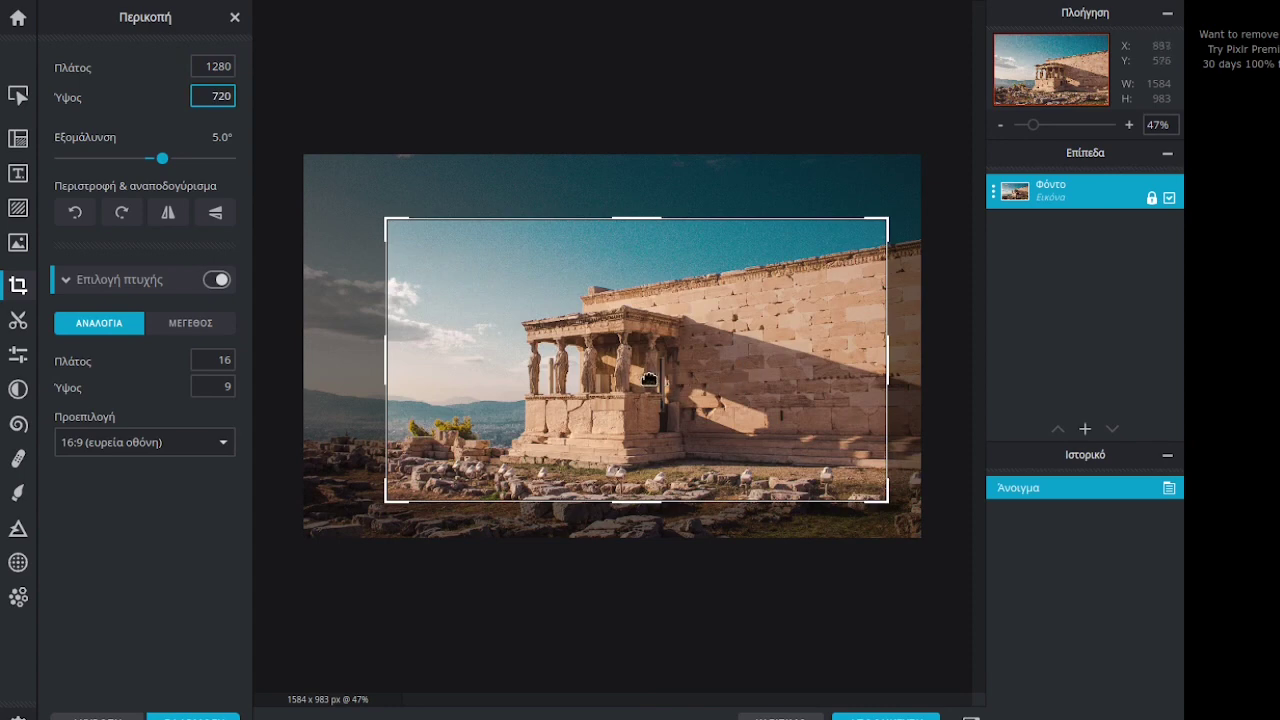
# Move the crop frame to the photo's right edge, slightly lower, and apply the crop
pyautogui.moveTo(649, 379); pyautogui.dragTo(691, 382)
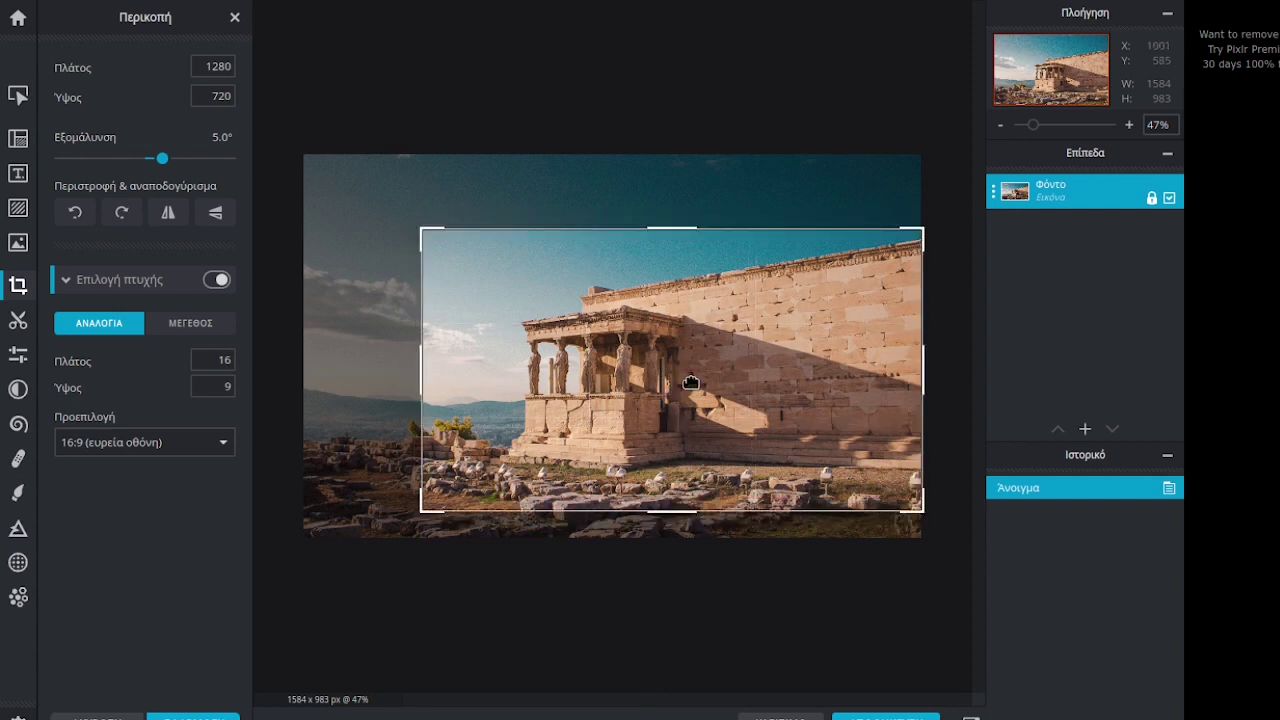
pyautogui.scroll(-1, 690, 382)
pyautogui.scroll(-1, 690, 382)
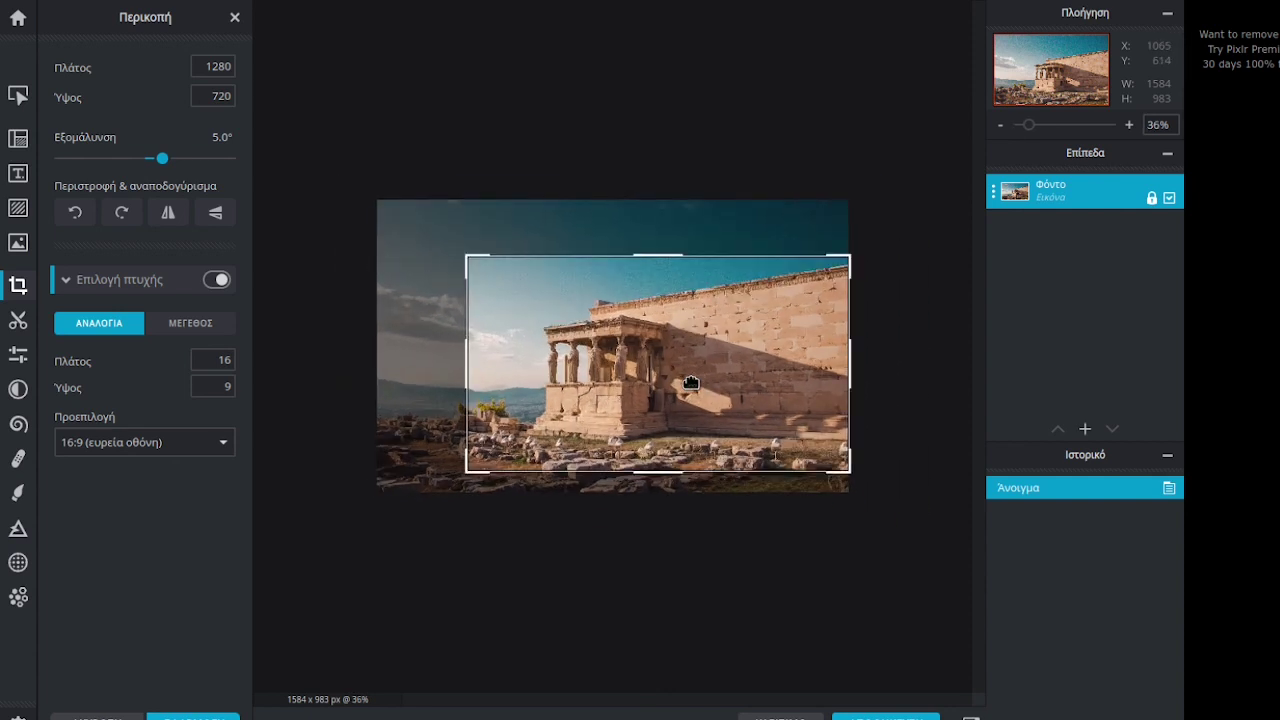
pyautogui.scroll(-1, 652, 466)
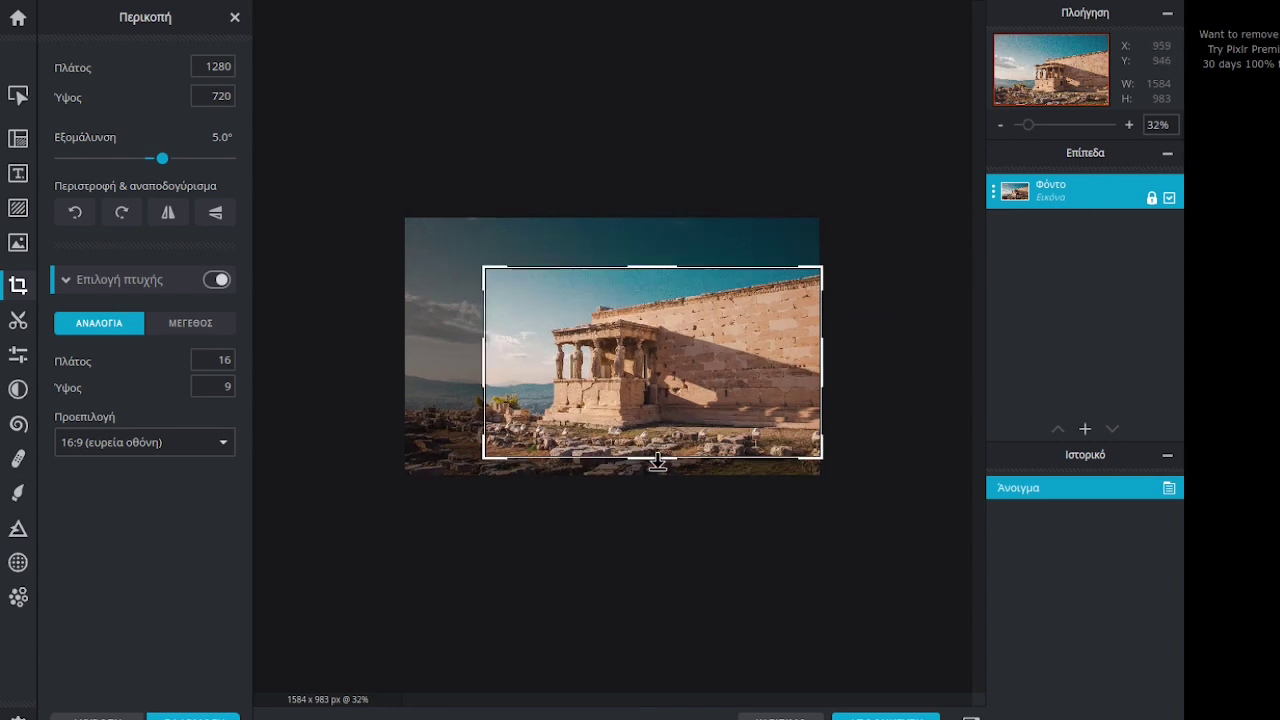
pyautogui.click(1127, 126)
pyautogui.click(1127, 126)
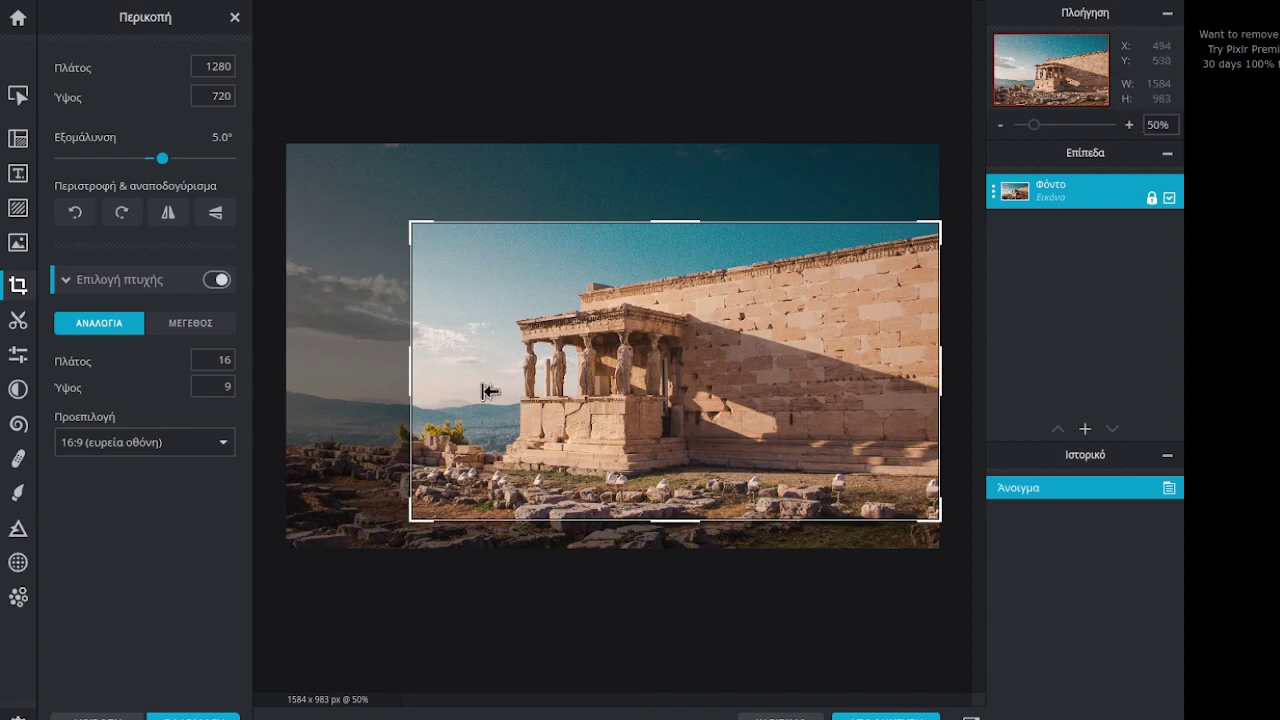
pyautogui.click(193, 716)
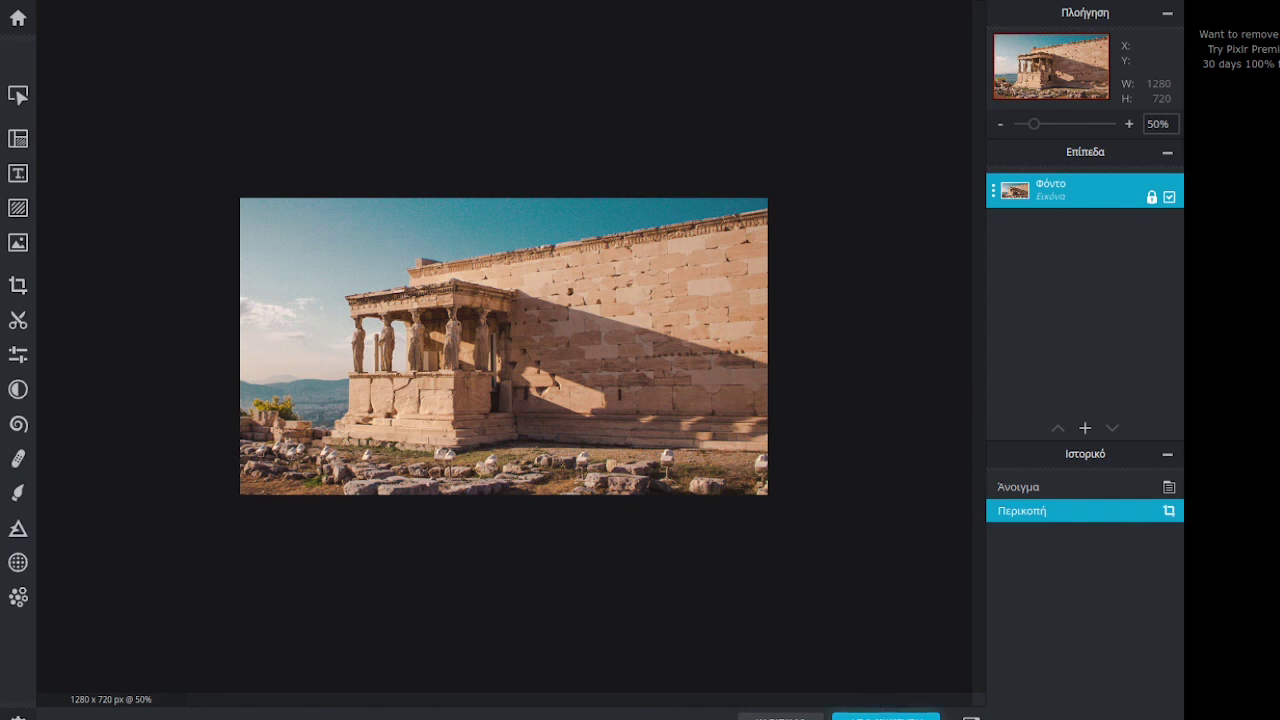
# Download the cropped photo as a JPG with "-croped" appended to its file name and open the downloaded file
pyautogui.click(885, 716)
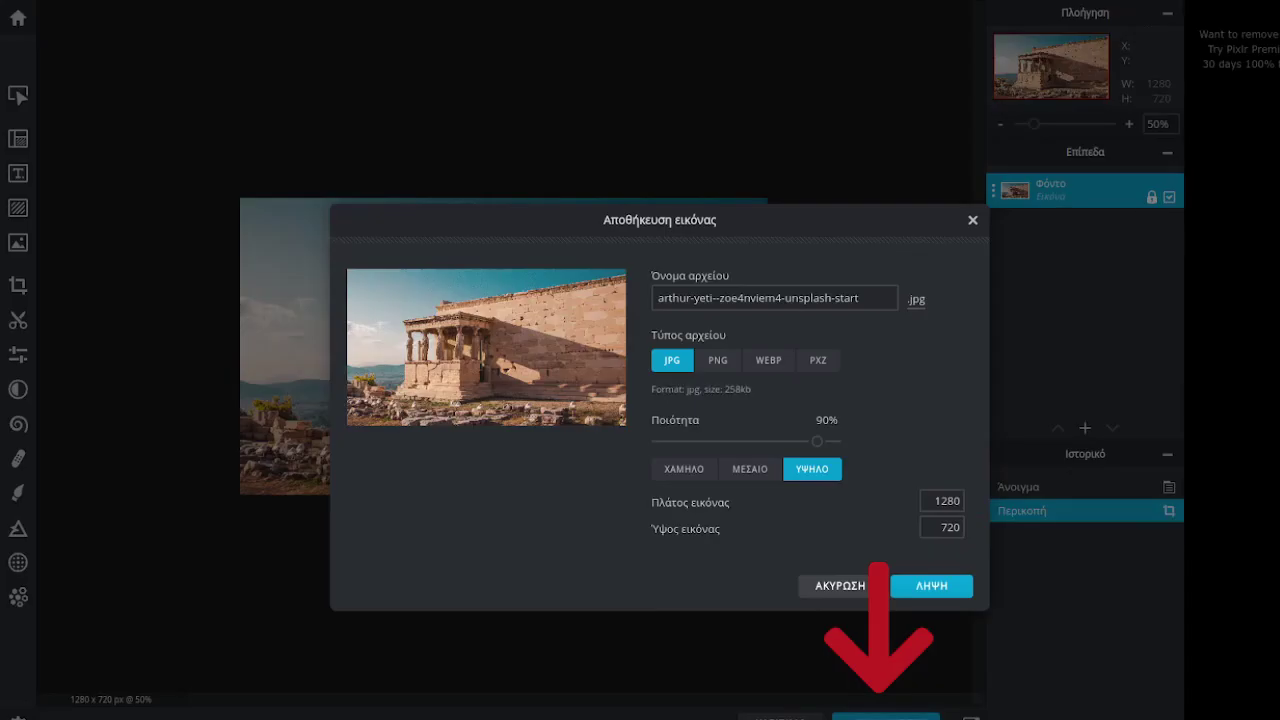
pyautogui.click(840, 298)
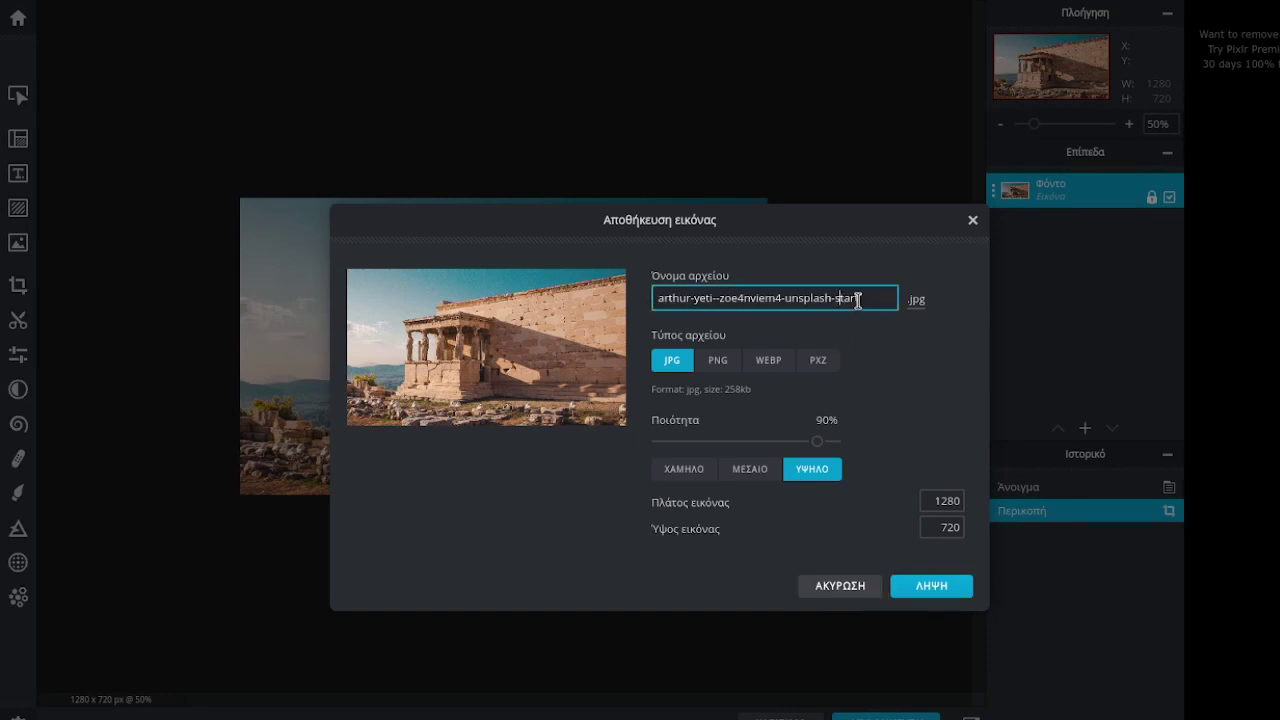
pyautogui.click(871, 300)
pyautogui.write('-cropped')
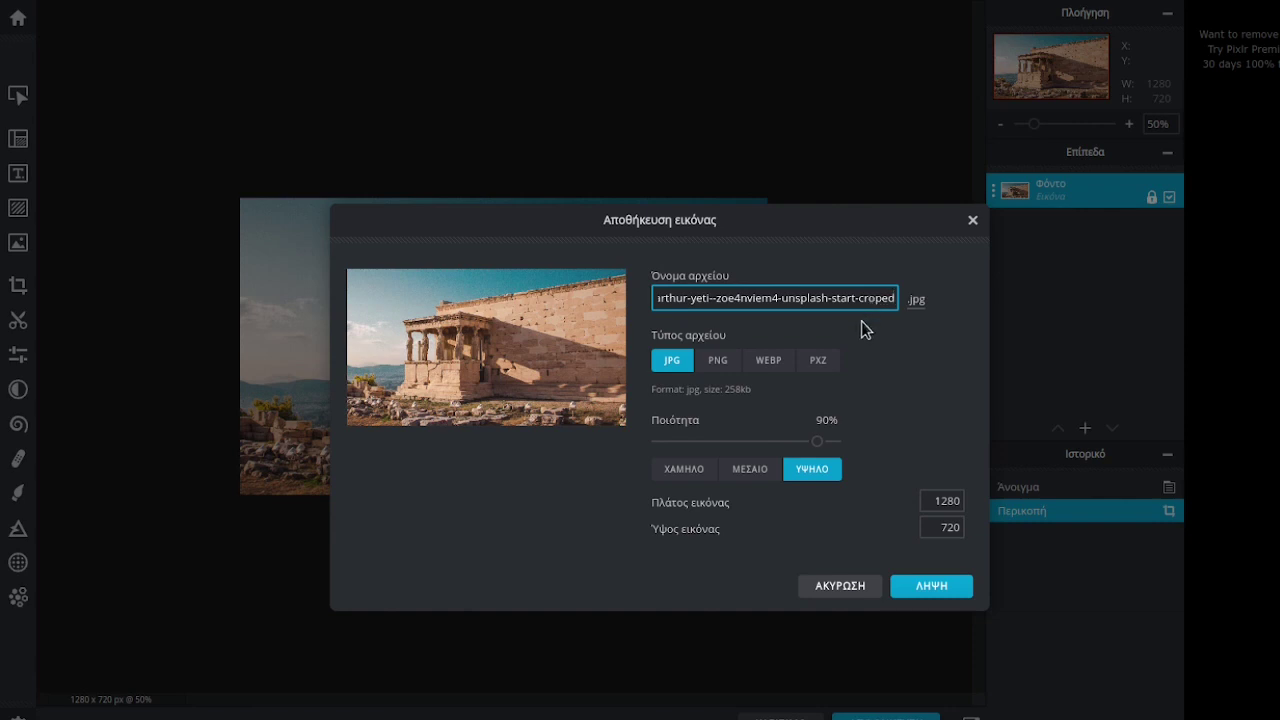
pyautogui.click(935, 589)
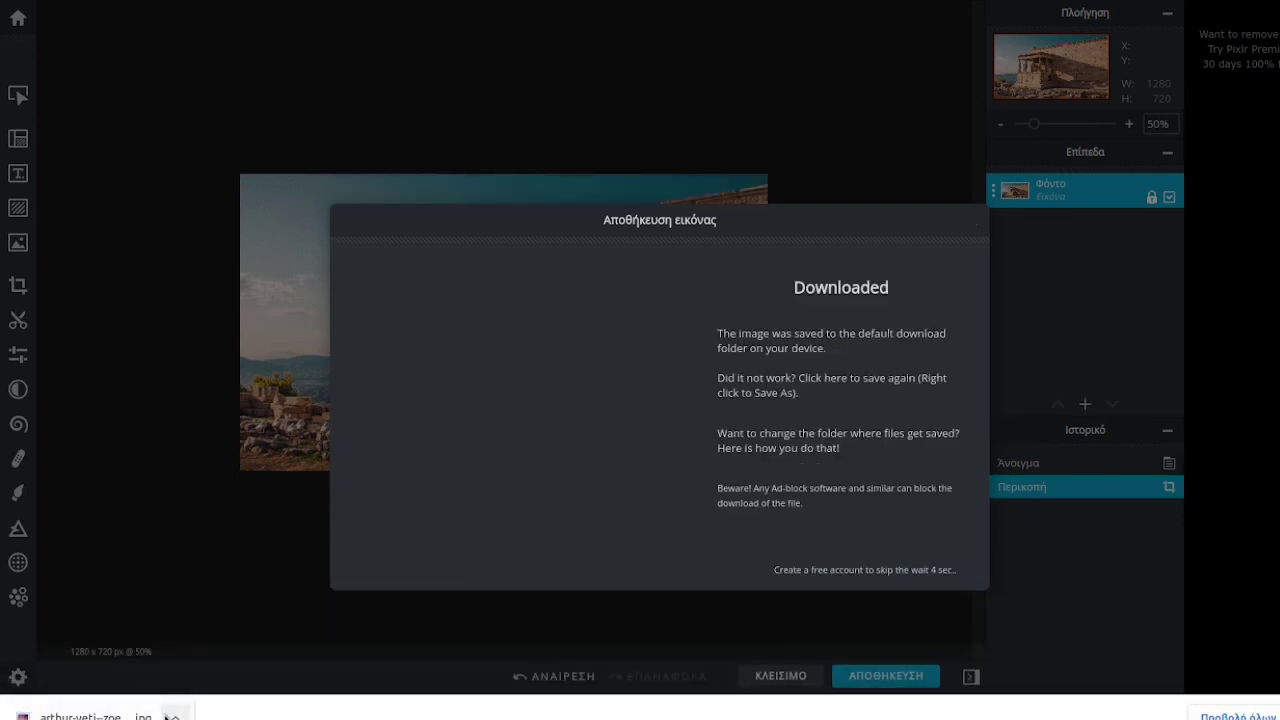
pyautogui.click(95, 716)
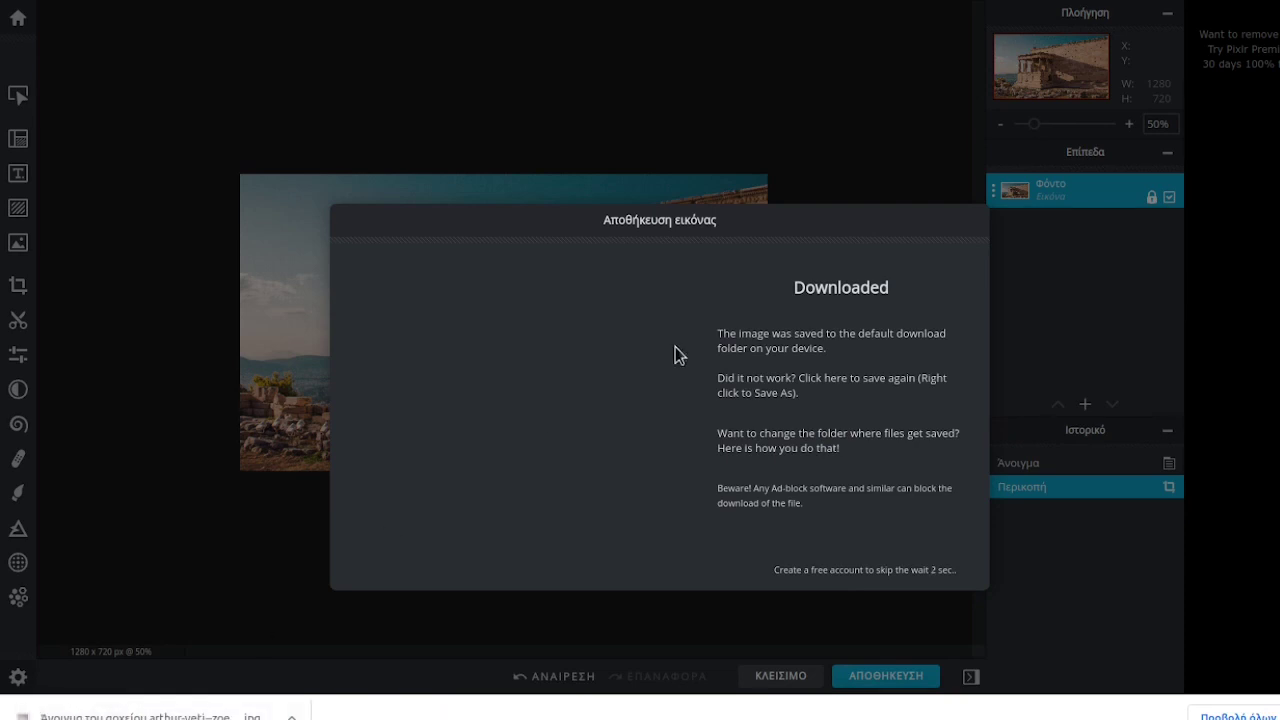